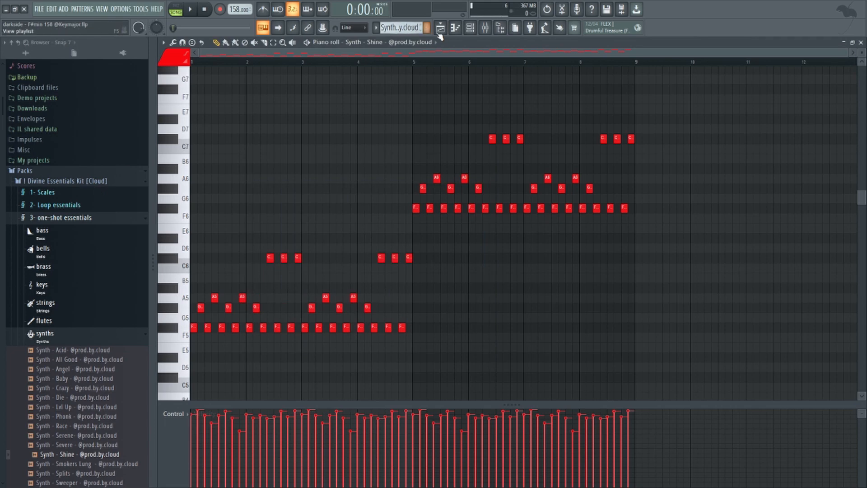
Preview the Synth - Shine sample and play its pattern in the piano roll.
click(446, 28)
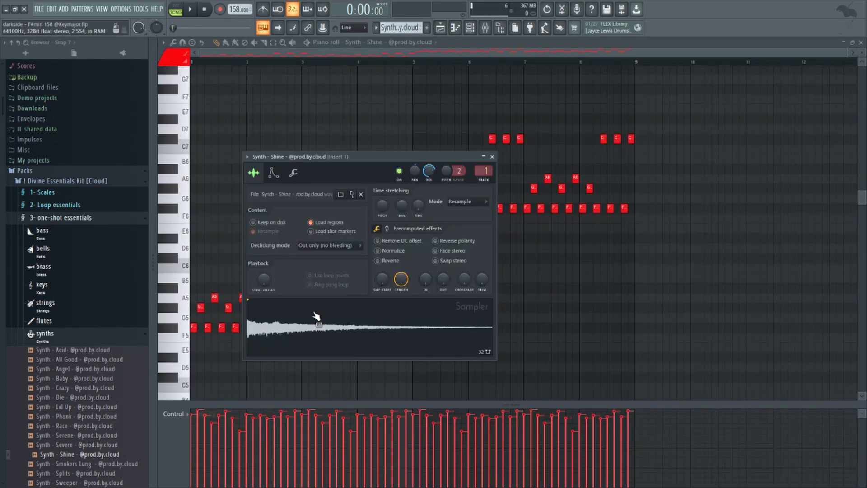
click(307, 337)
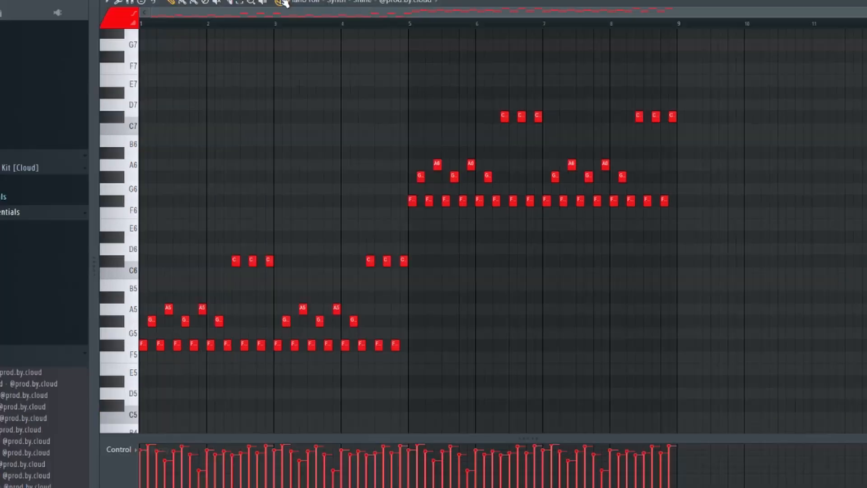
click(308, 42)
scroll(284, 126, up, 1)
scroll(284, 125, down, 2)
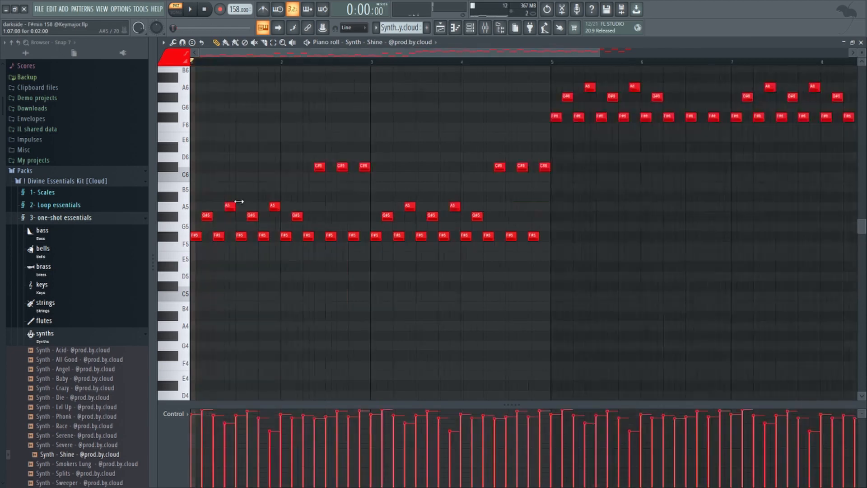
drag(230, 204, 287, 233)
key(ctrl+z)
ctrl+drag(387, 175, 294, 141)
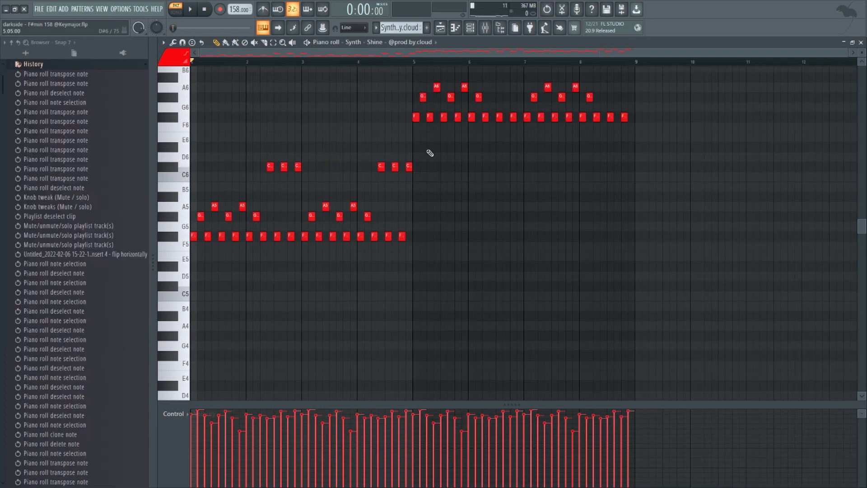
Duplicate the notes of bars 1 to 4 into bars 5 to 8 and transpose the copies up one octave.
ctrl+drag(429, 141, 149, 307)
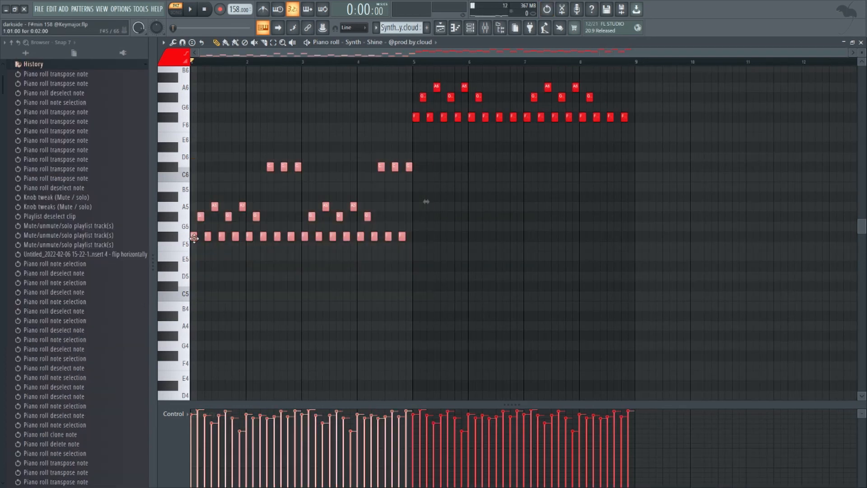
key(ctrl+b)
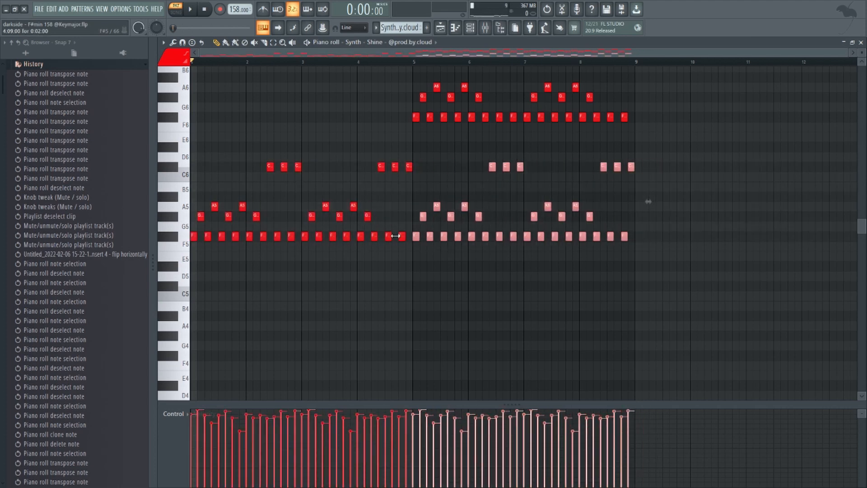
key(ctrl+Up)
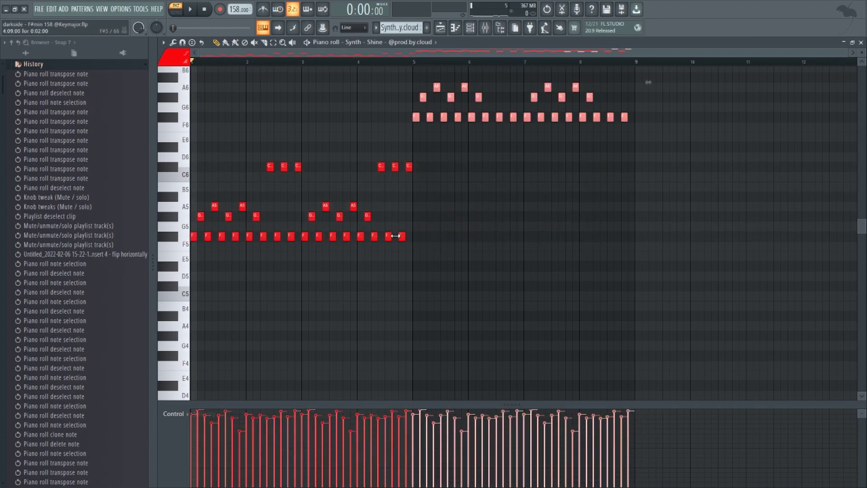
View the piano roll randomizer's levels settings and dismiss it without applying anything.
scroll(398, 237, up, 3)
key(alt+r)
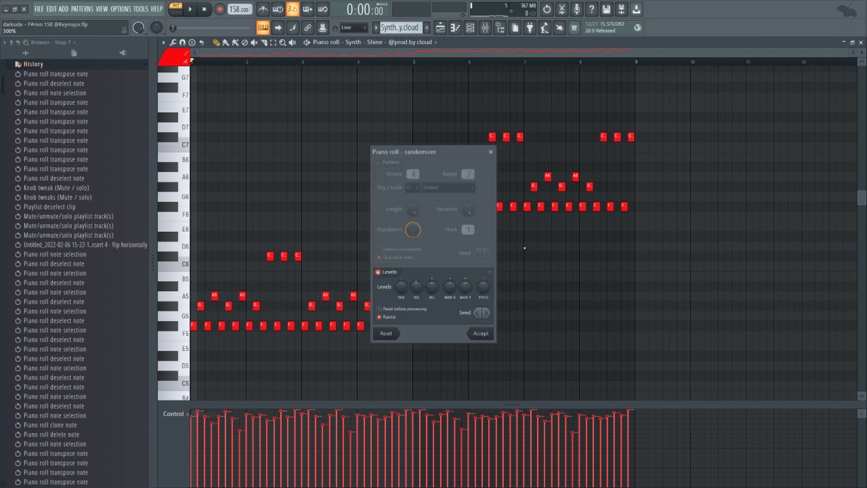
click(490, 152)
Review the Ambience and Fruity parametric EQ 2 settings on mixer track Insert 1.
key(F9)
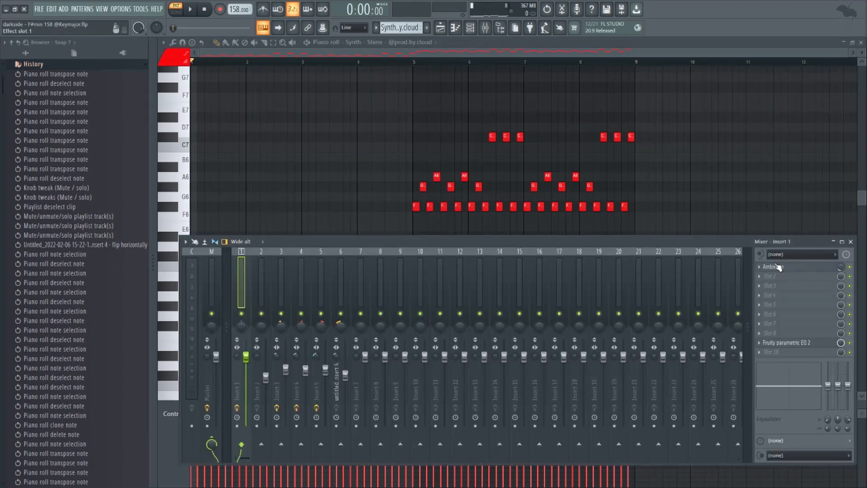
click(788, 269)
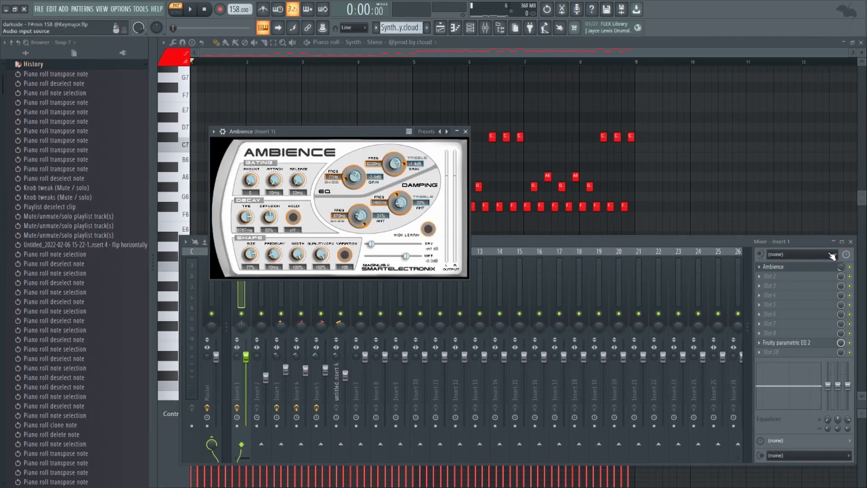
click(834, 270)
click(788, 343)
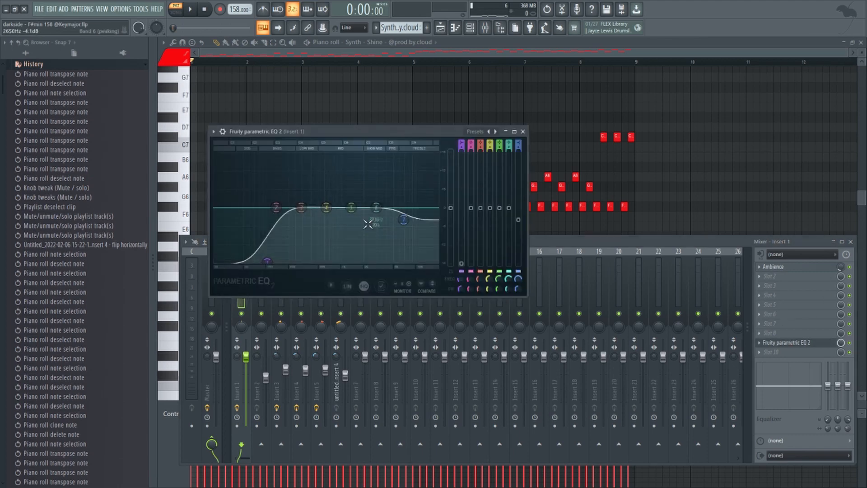
drag(429, 208, 429, 221)
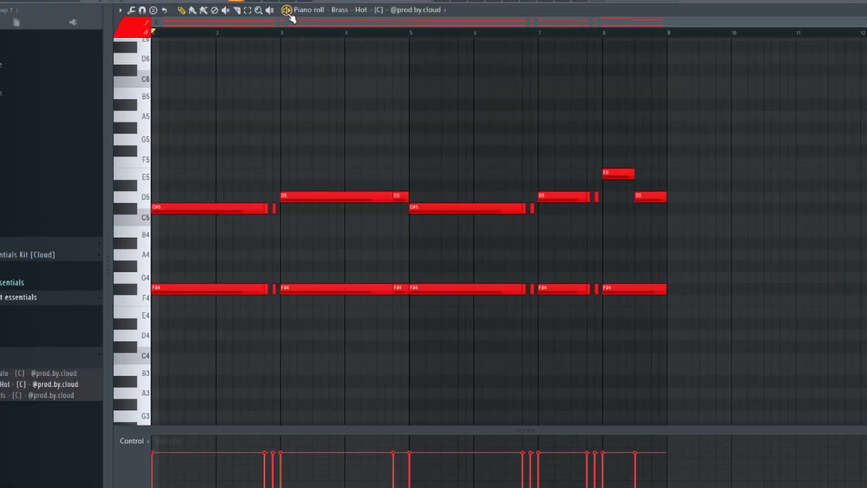
Play the Brass - Hot pattern and examine its F#4 root notes and the higher melody notes, including the last two in bar 8.
key(space)
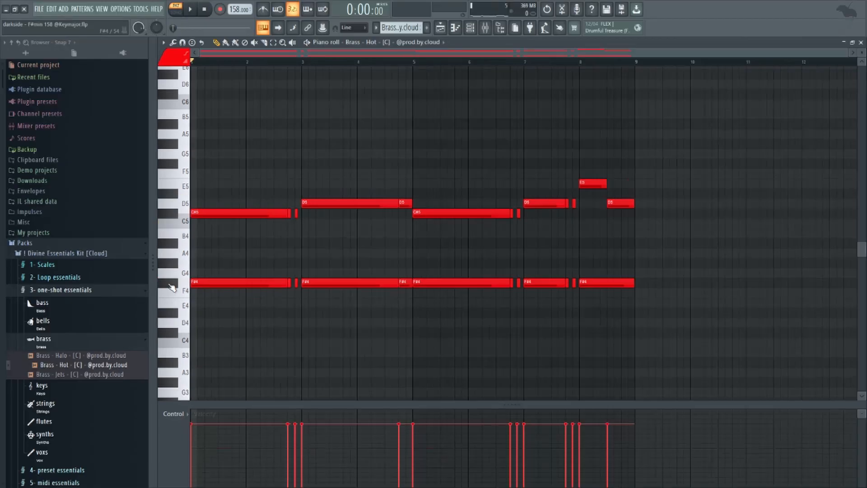
ctrl+click(170, 284)
ctrl+click(286, 249)
drag(246, 237, 365, 160)
ctrl+click(248, 170)
scroll(607, 204, up, 1)
drag(584, 199, 651, 259)
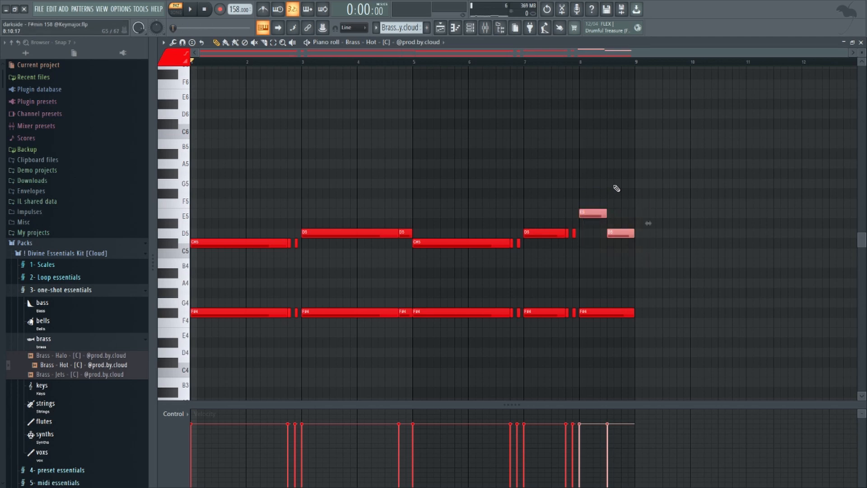
ctrl+click(616, 188)
Examine the short repeated notes leading into bar 3 of the Brass - Hot pattern.
scroll(643, 194, up, 1)
scroll(587, 201, down, 2)
ctrl+scroll(289, 238, up, 4)
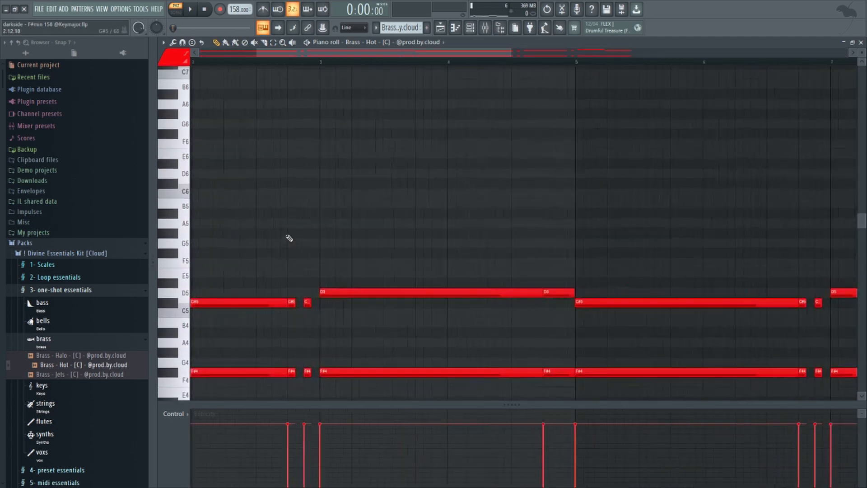
ctrl+scroll(289, 237, up, 2)
drag(311, 230, 342, 335)
ctrl+scroll(312, 202, down, 4)
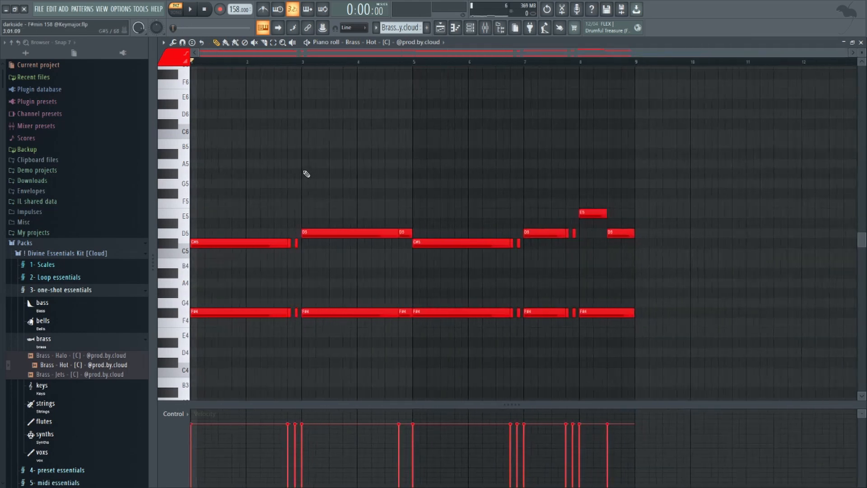
Inspect the sampler settings and volume envelope of the Brass - Hot channel.
click(378, 43)
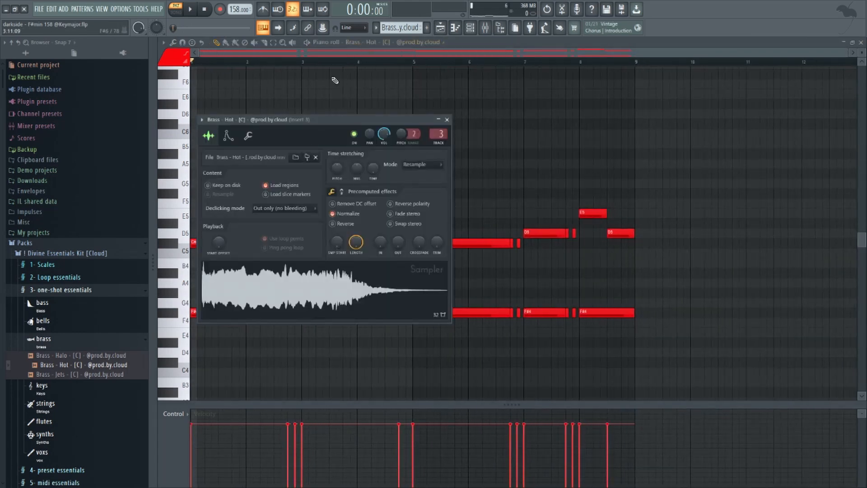
click(229, 136)
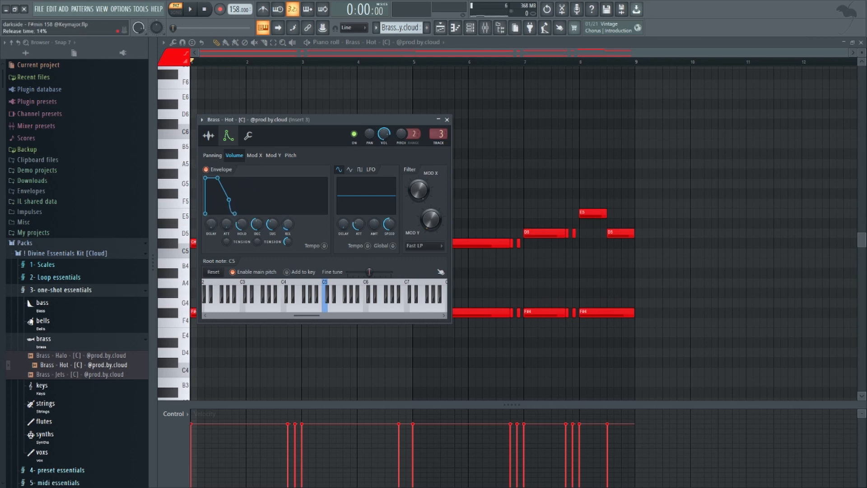
click(447, 119)
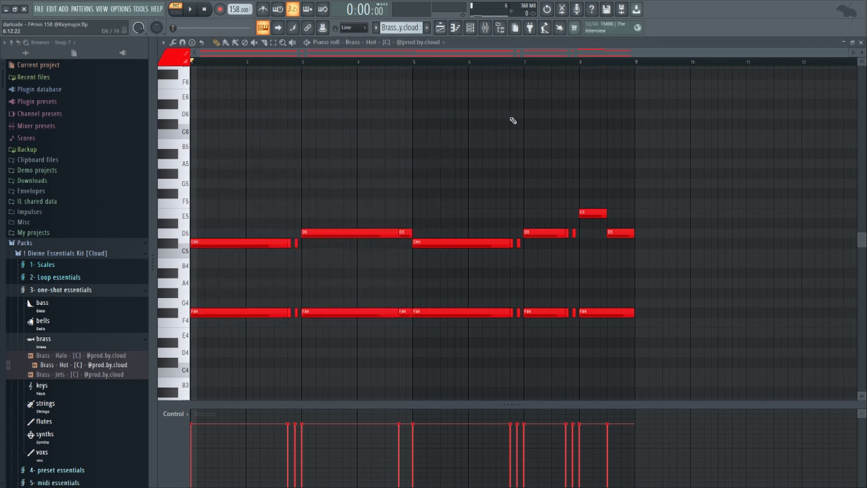
Review the Ambience, Fruity Stereo Enhancer and Fruity parametric EQ 2 effects on mixer track Insert 3, including the enhancer's presets.
key(F9)
click(800, 267)
click(801, 276)
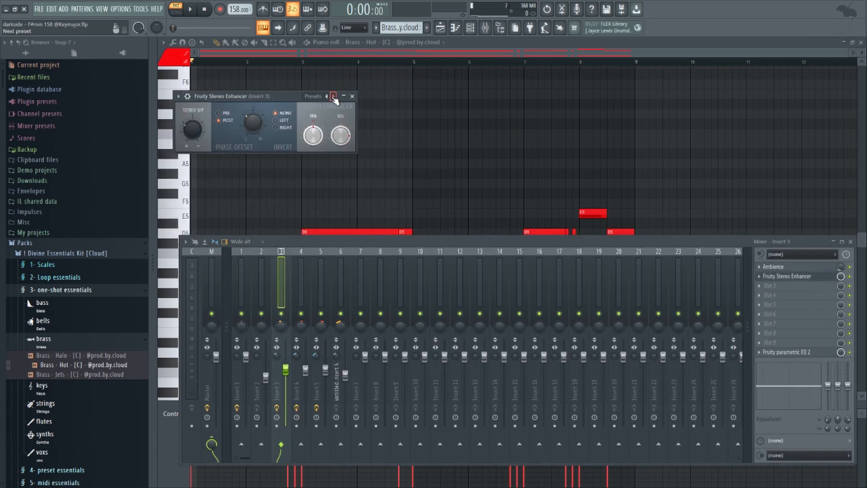
click(334, 97)
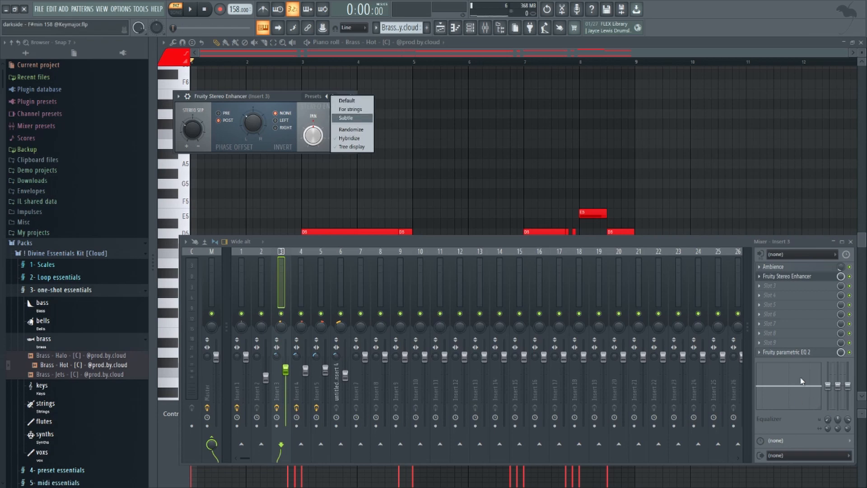
click(797, 351)
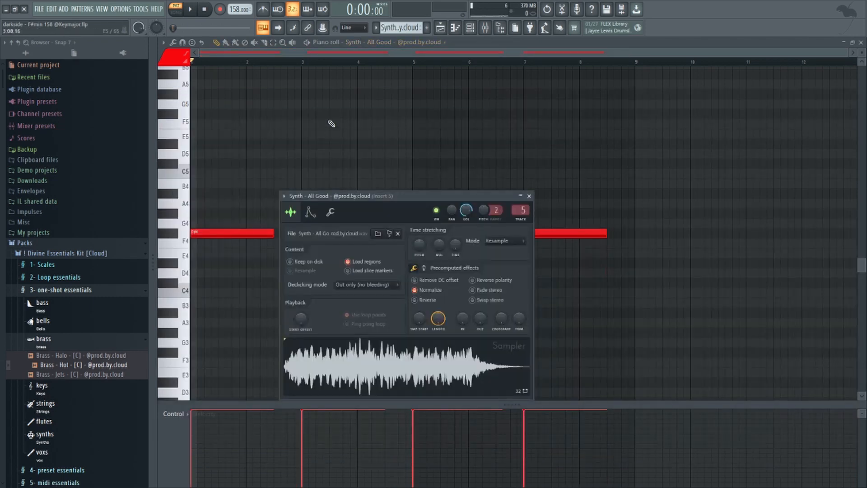
Preview the Synth - All Good sample, play its pattern and examine where its F#4 notes end.
click(390, 364)
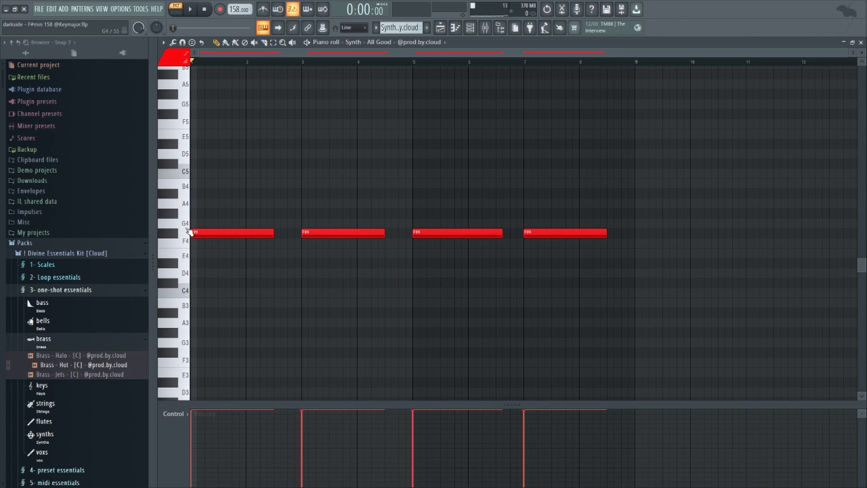
drag(169, 202, 169, 287)
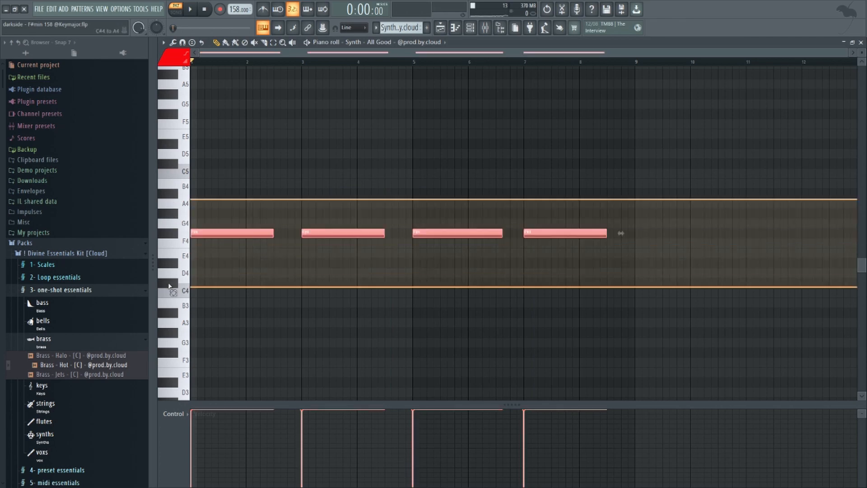
ctrl+click(261, 162)
key(space)
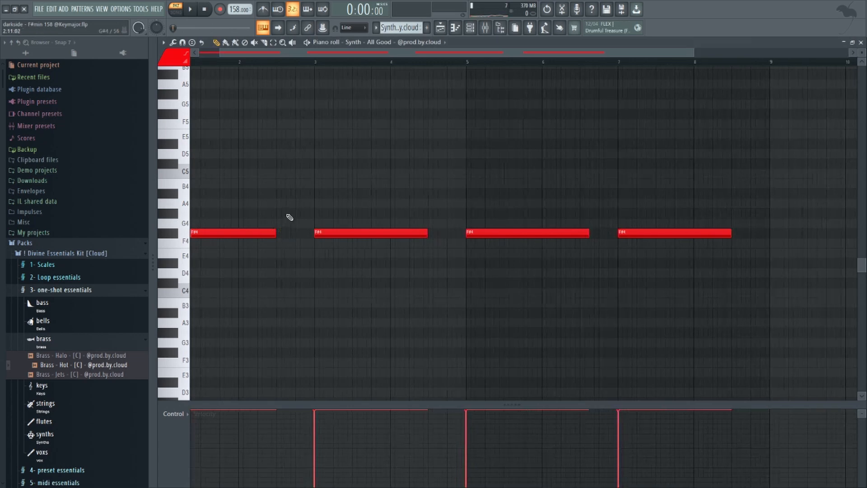
drag(287, 209, 269, 258)
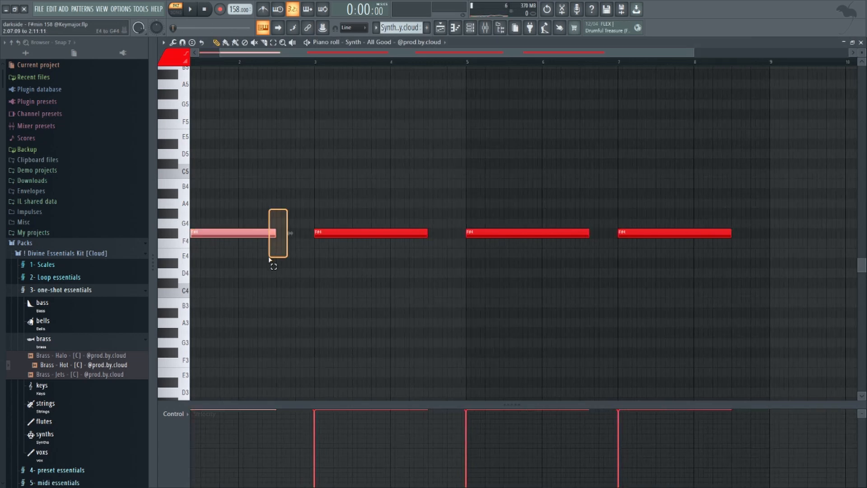
drag(265, 209, 278, 236)
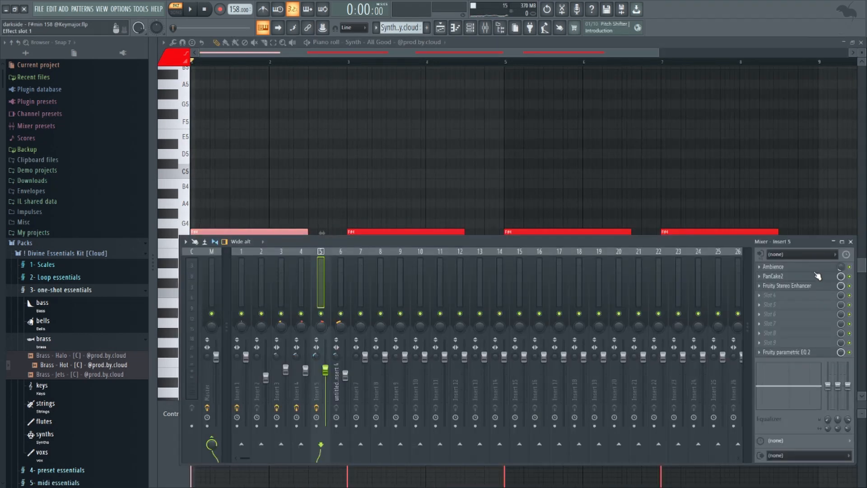
Review the Ambience, PanCake2 and Fruity Stereo Enhancer settings on mixer track Insert 5.
click(819, 270)
click(819, 270)
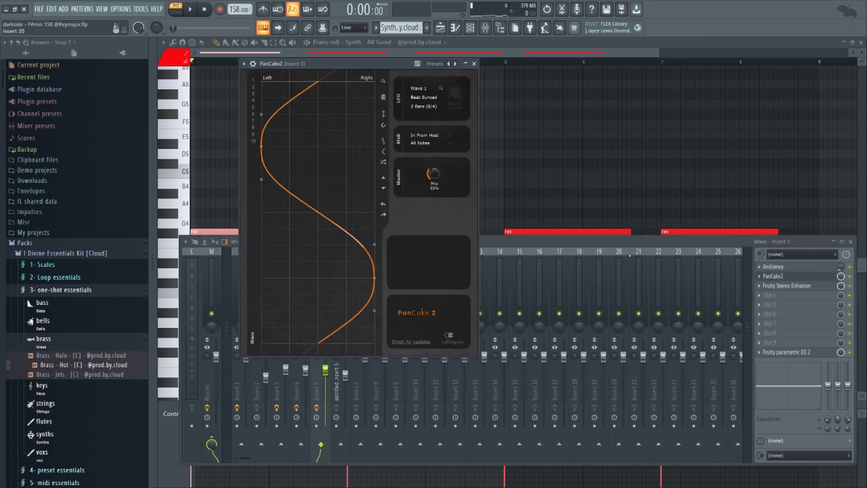
click(790, 286)
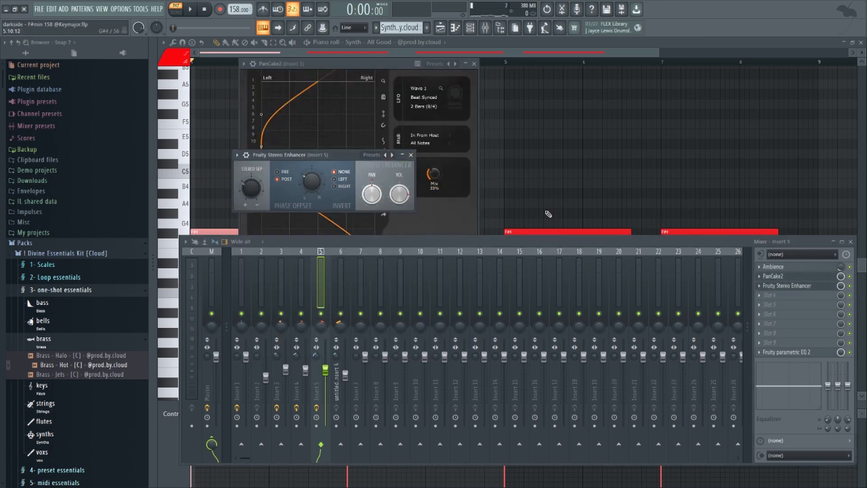
click(411, 155)
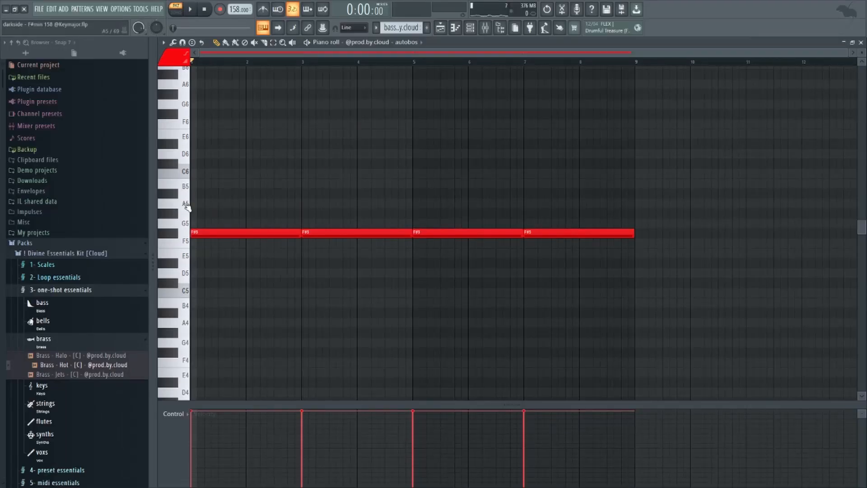
Examine the bass pattern's F#5 notes and the reversed Insert 4 audio clip's settings.
key(ctrl+a)
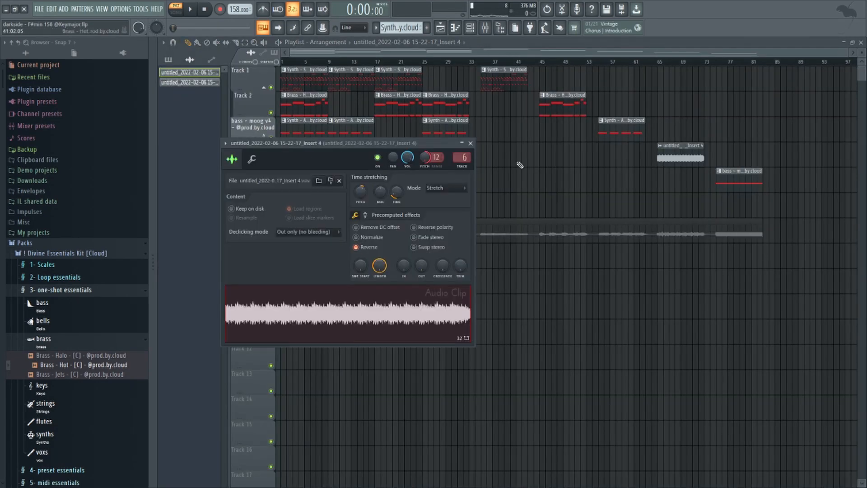
key(Escape)
scroll(304, 182, up, 2)
scroll(299, 196, left, 1)
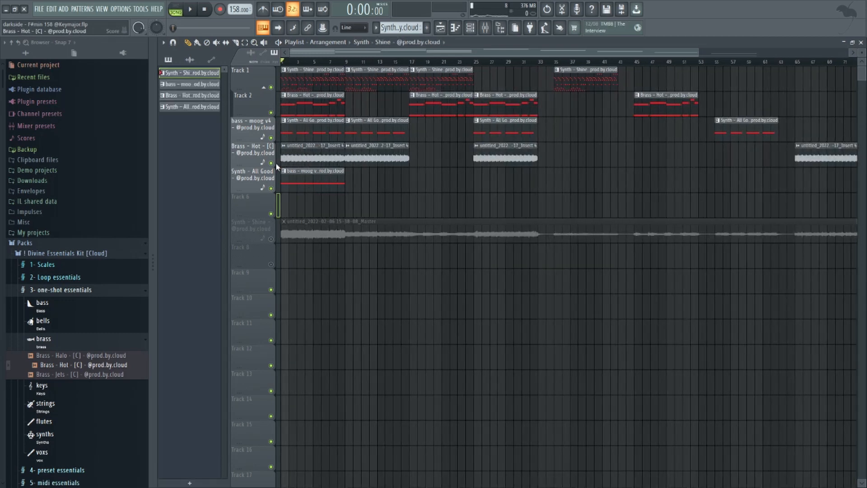
Play the arrangement in the playlist from the start.
right_click(271, 163)
key(space)
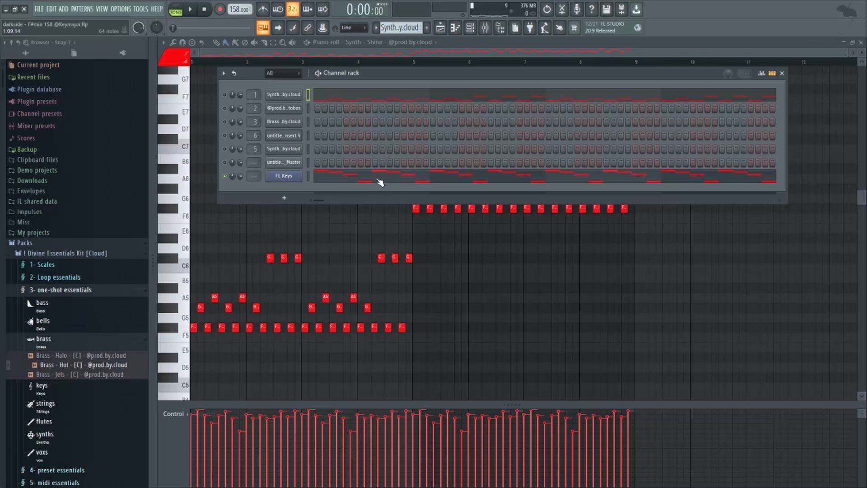
Open the FL Keys pattern from the channel rack in the piano roll and play it.
click(377, 182)
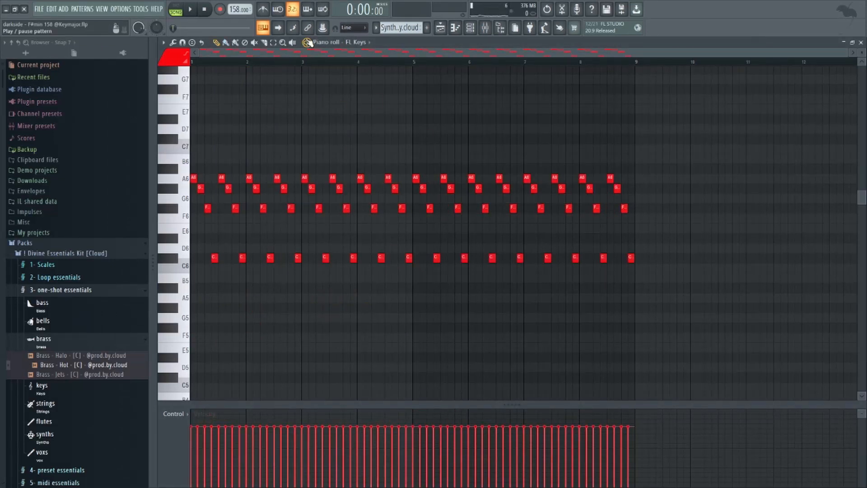
key(space)
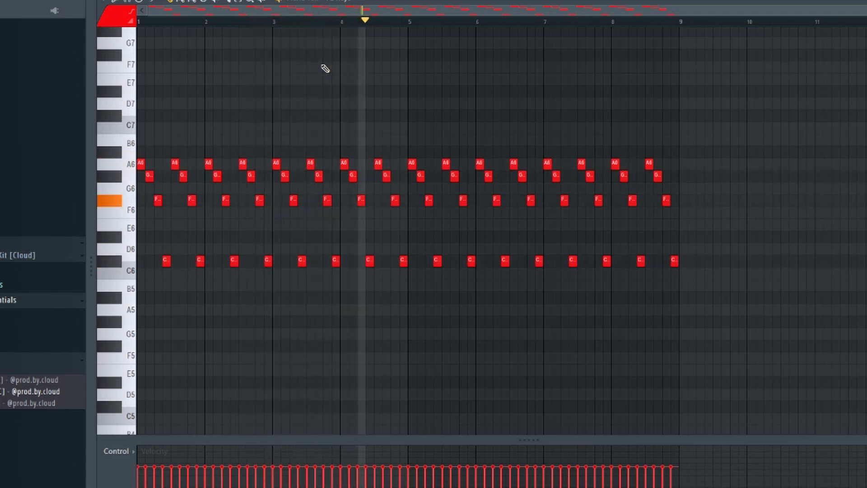
Stop playback and examine the repeating A6, G#6, F#6 and C#6 notes in the FL Keys pattern.
key(space)
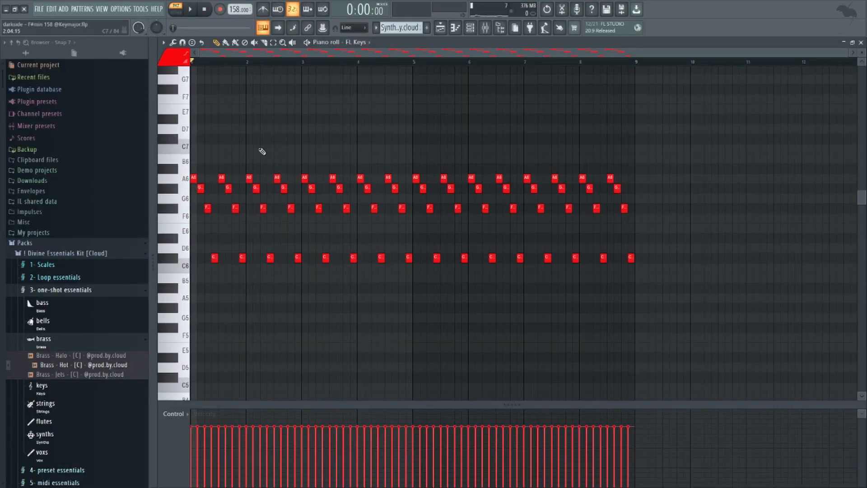
scroll(262, 151, up, 5)
drag(289, 132, 467, 143)
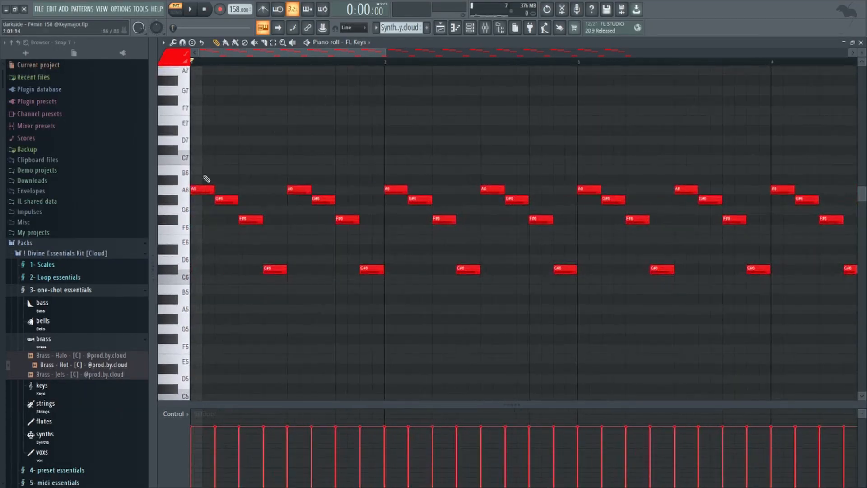
scroll(226, 177, down, 5)
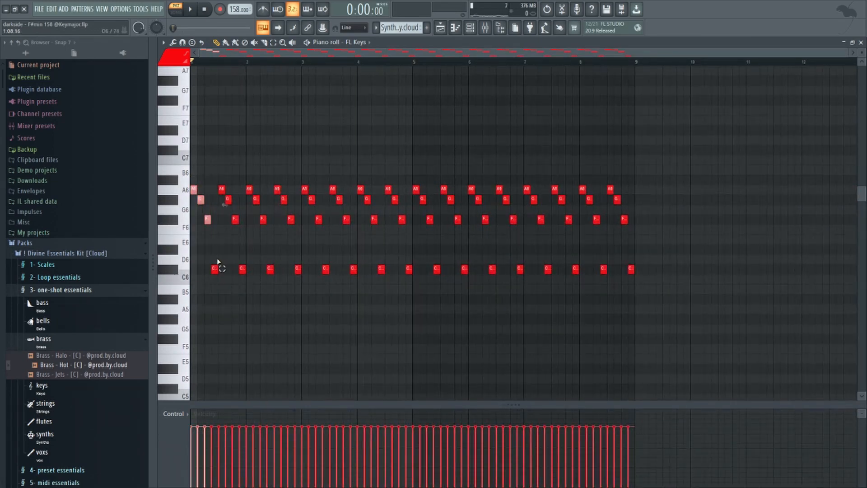
Review the Ambience, Fruity Chorus, PanCake2 and Fruity parametric EQ 2 settings on the reversed audio's source mixer track, Insert 4.
click(440, 28)
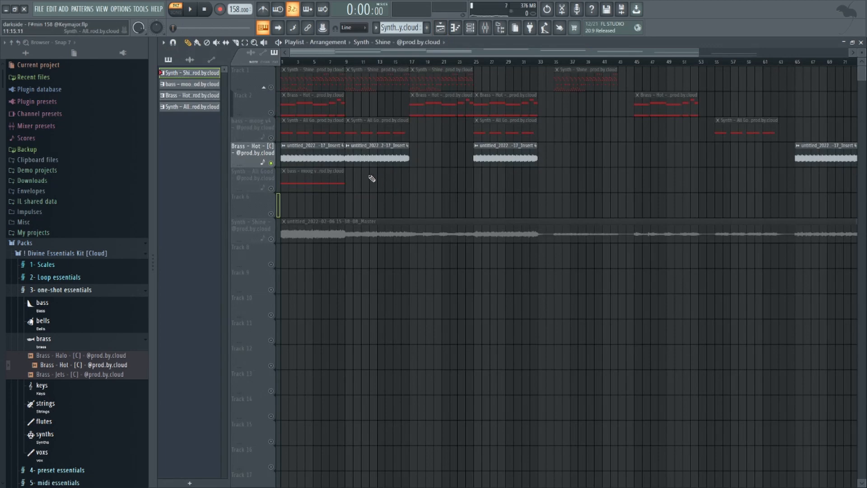
double_click(329, 159)
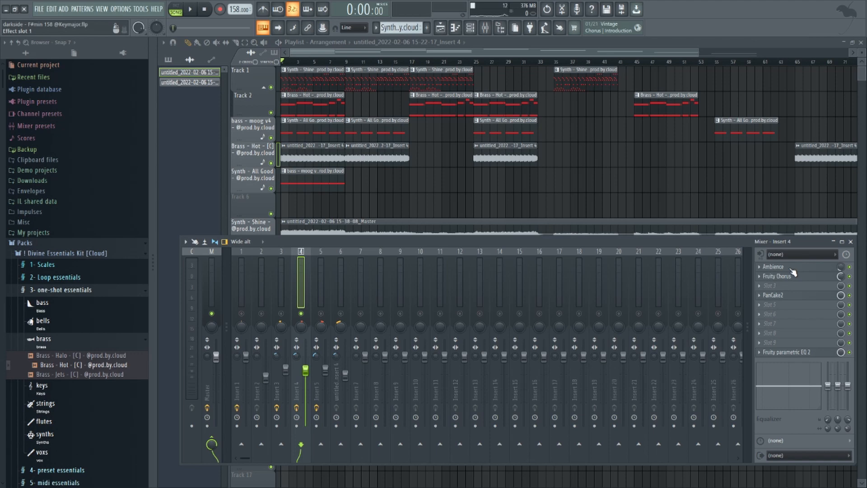
click(793, 267)
click(831, 266)
click(837, 276)
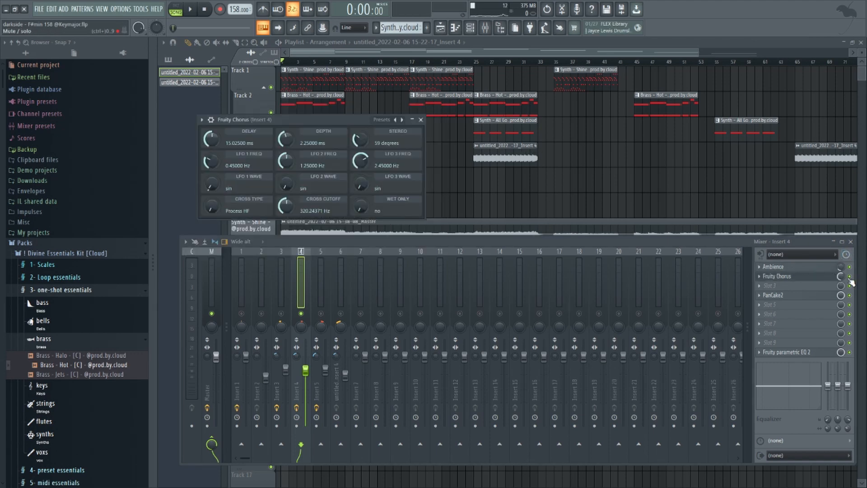
click(799, 297)
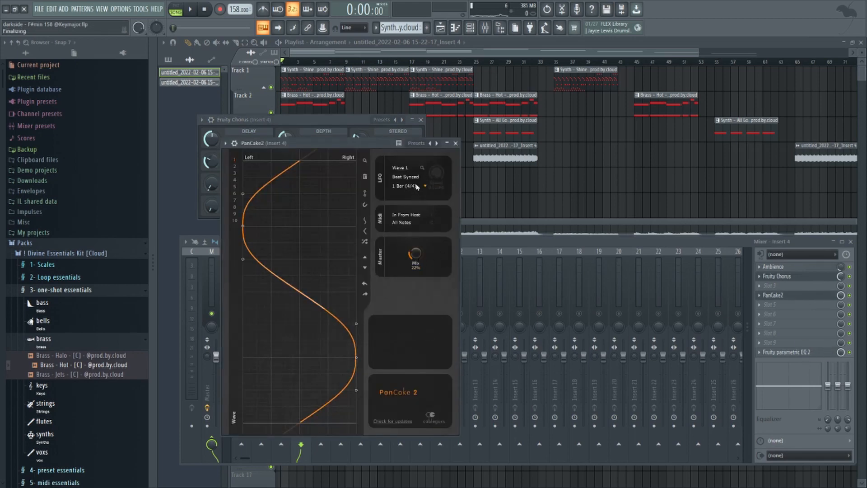
click(808, 353)
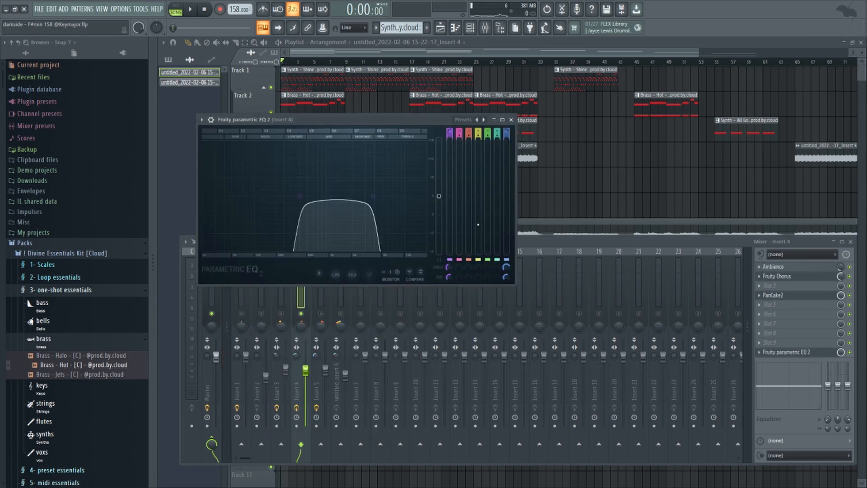
Apply the 40Hz + 18kHz cut preset to Insert 4's parametric EQ and move both cutoffs inward to leave only a mid band.
click(479, 119)
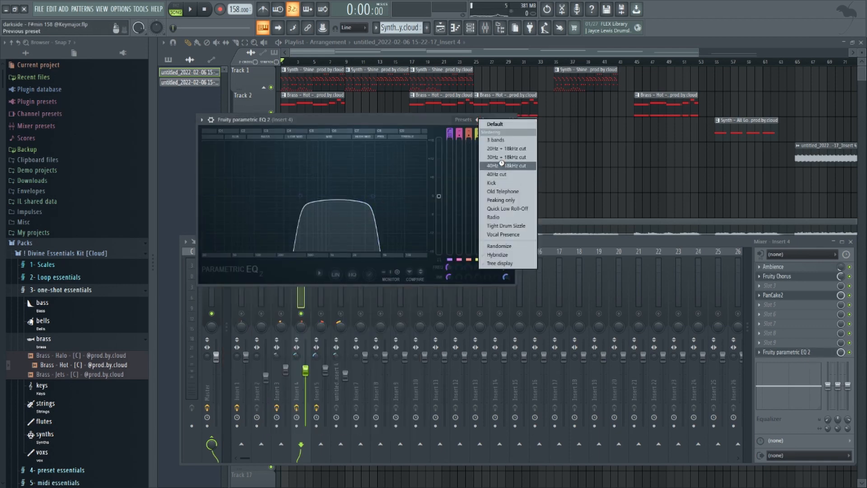
click(501, 164)
drag(420, 196, 373, 196)
drag(218, 195, 307, 196)
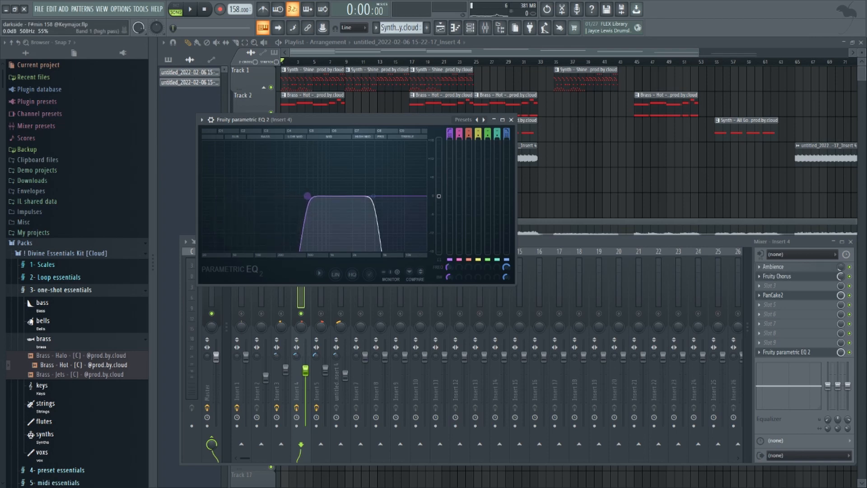
key(Escape)
right_click(302, 313)
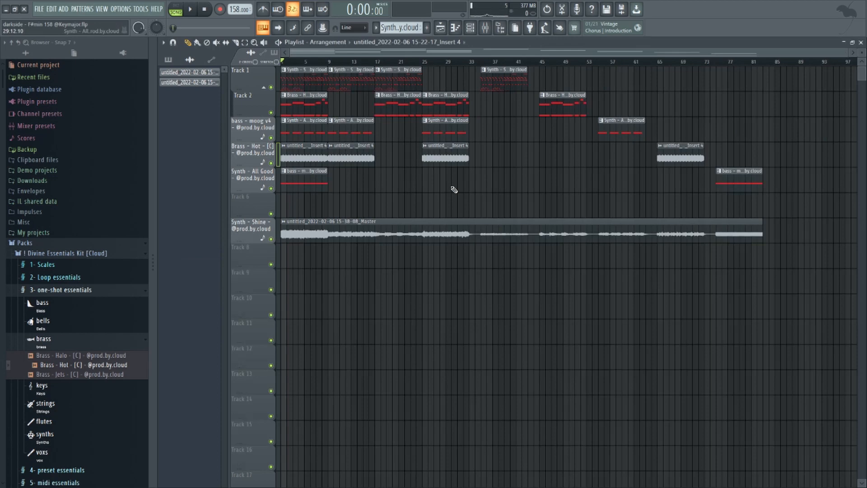
Select the layered clips and the separated single-part clips in the playlist to point them out, clearing each selection.
drag(462, 188, 294, 27)
ctrl+click(426, 187)
drag(501, 86, 766, 180)
ctrl+click(605, 189)
Open Fruity parametric EQ 2 on the Master mixer track to view its settings.
click(485, 28)
click(211, 289)
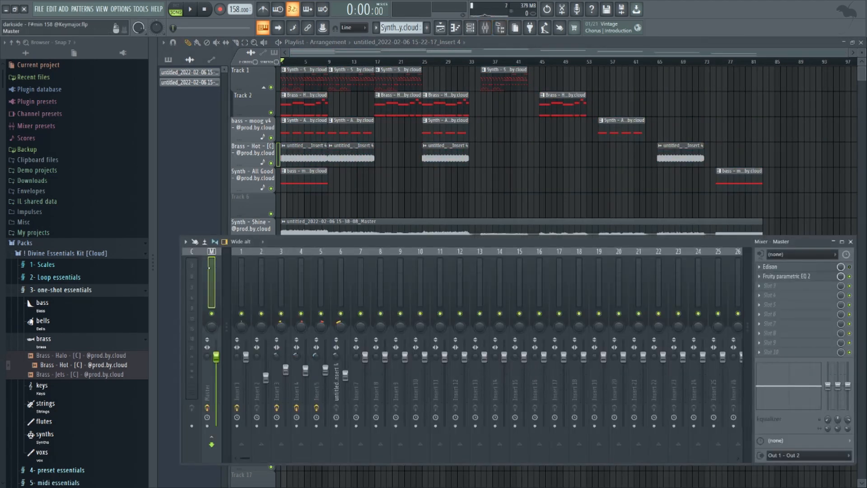
click(788, 276)
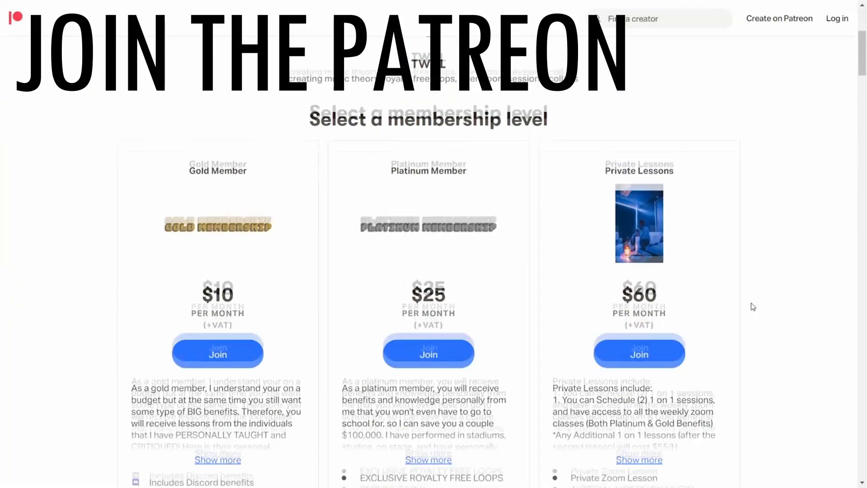
scroll(752, 306, down, 2)
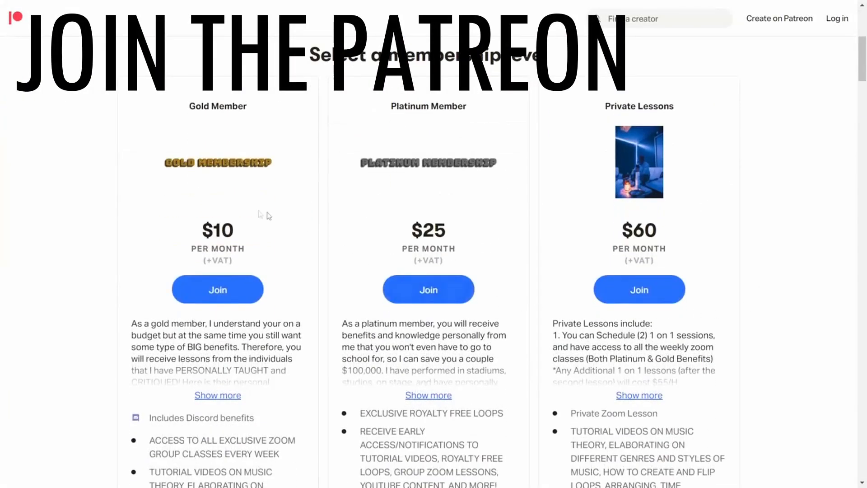